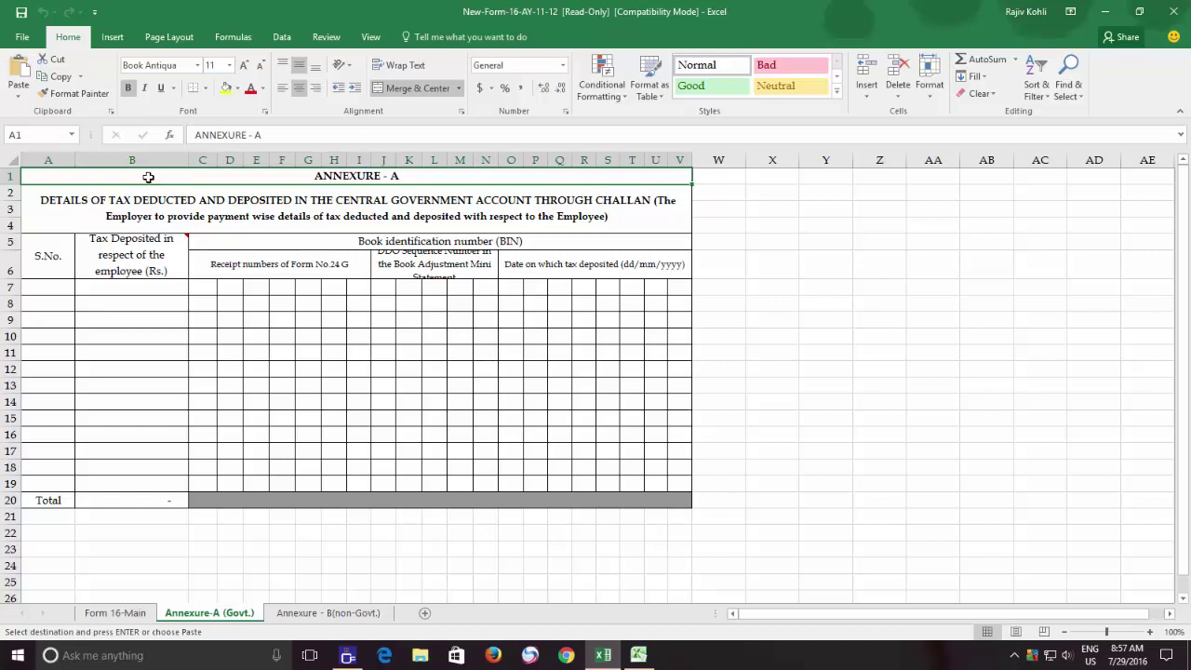
# - Protect the workbook's structure with a password, entering it and then confirming it
pyautogui.click(325, 37)
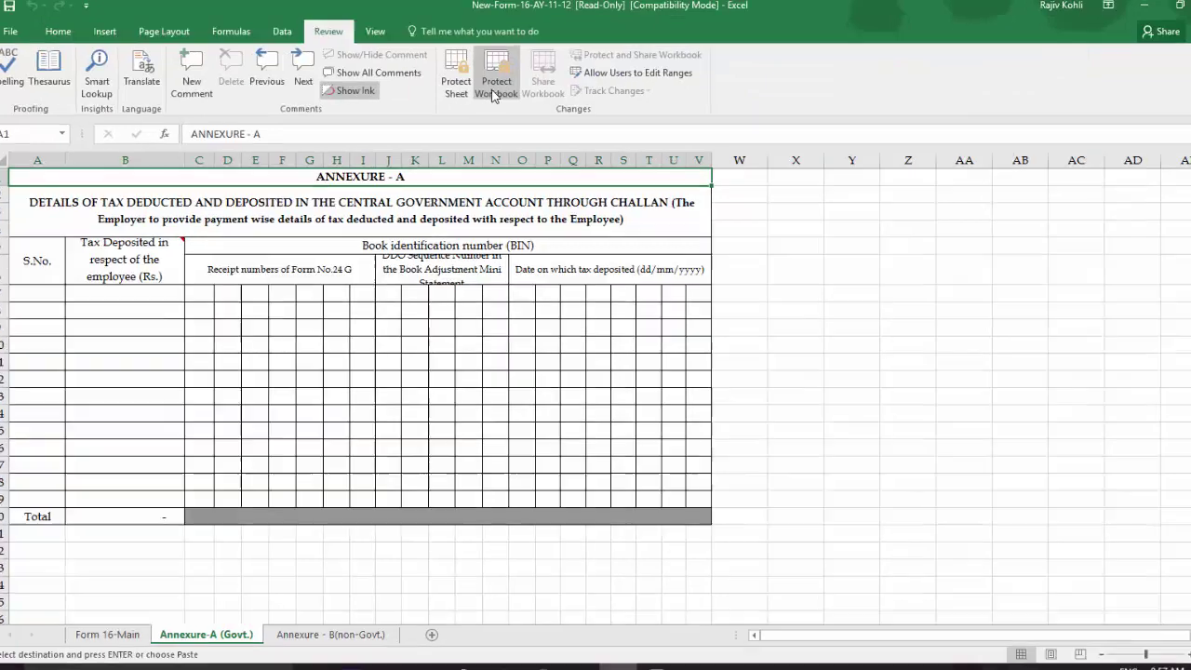
pyautogui.click(484, 91)
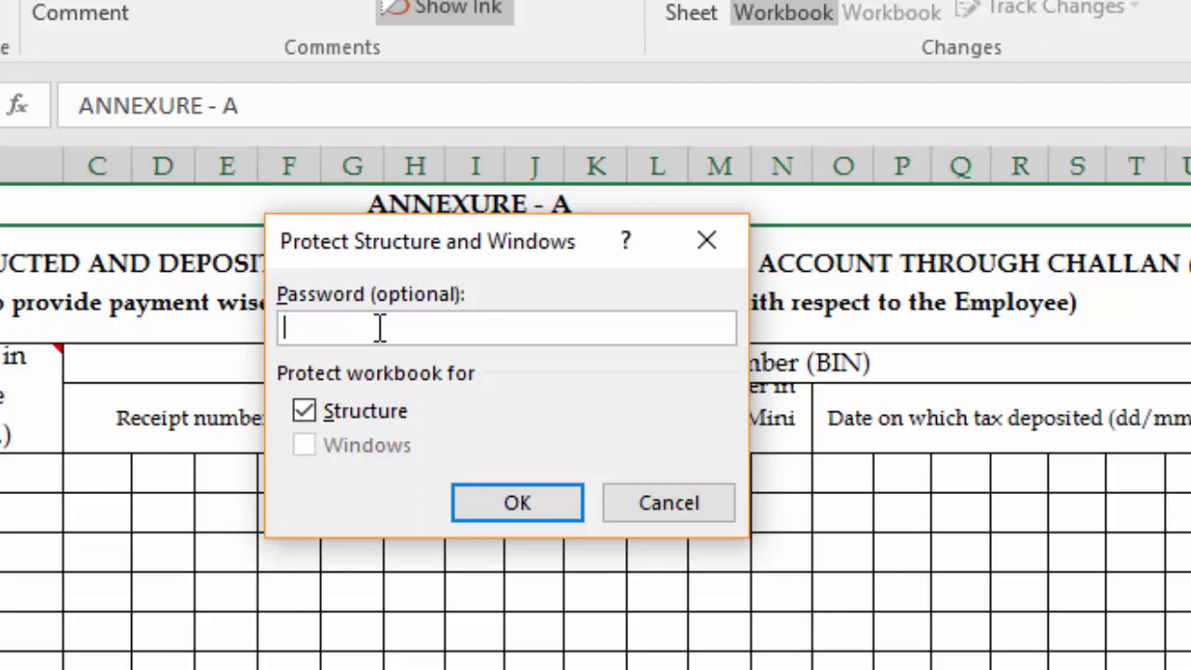
pyautogui.write('123')
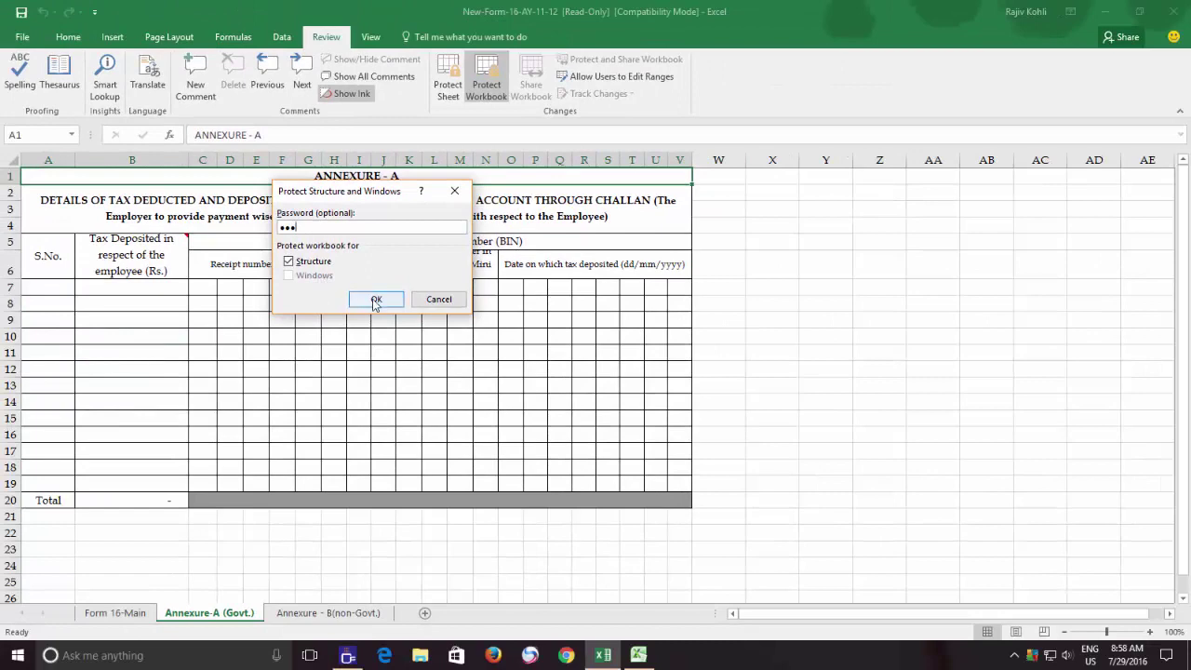
pyautogui.click(374, 299)
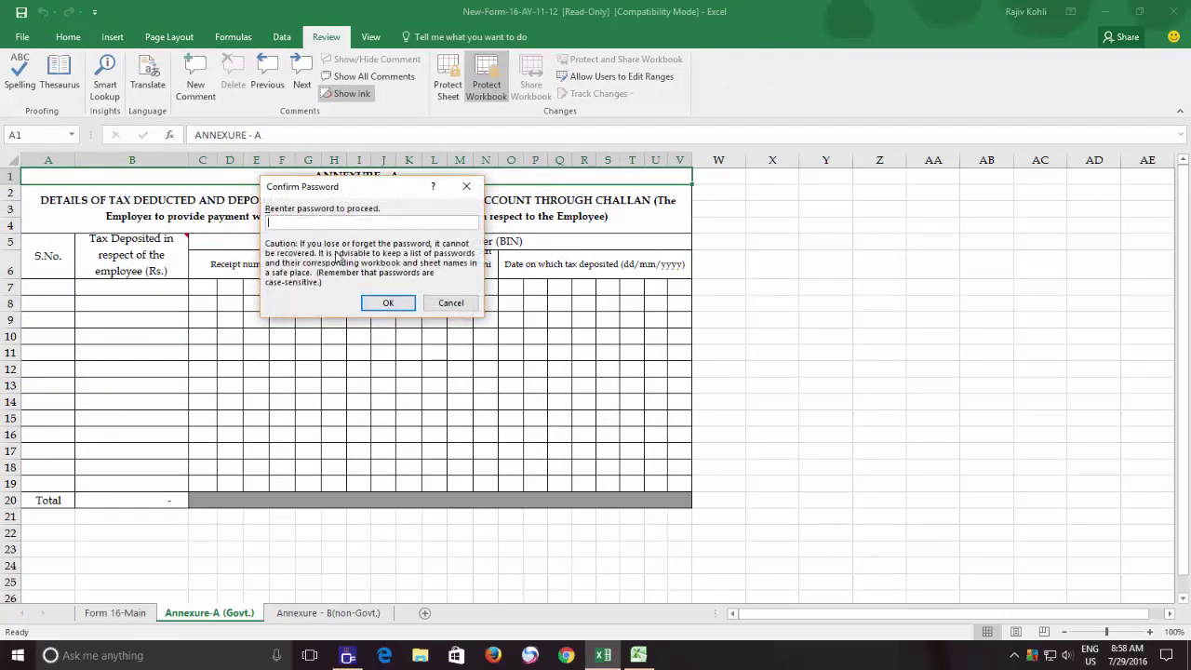
pyautogui.click(388, 303)
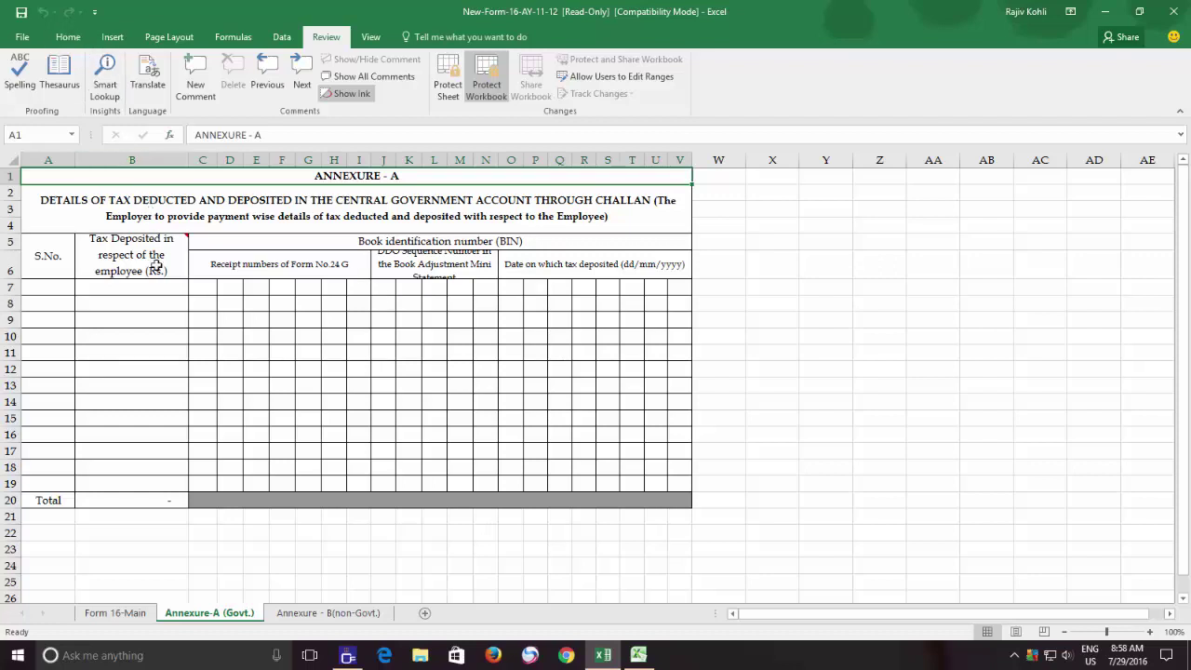
# - Enter 123 in B7 and 456 in B8 so the Annexure-A Total shows 579
pyautogui.click(145, 288)
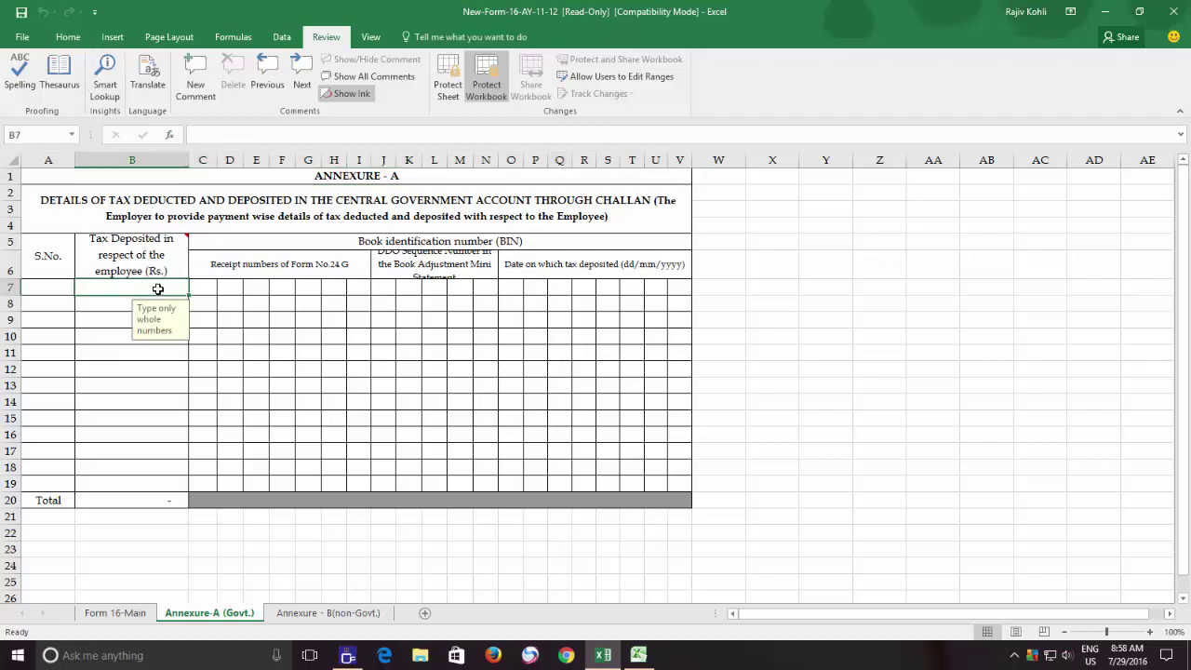
pyautogui.write('123')
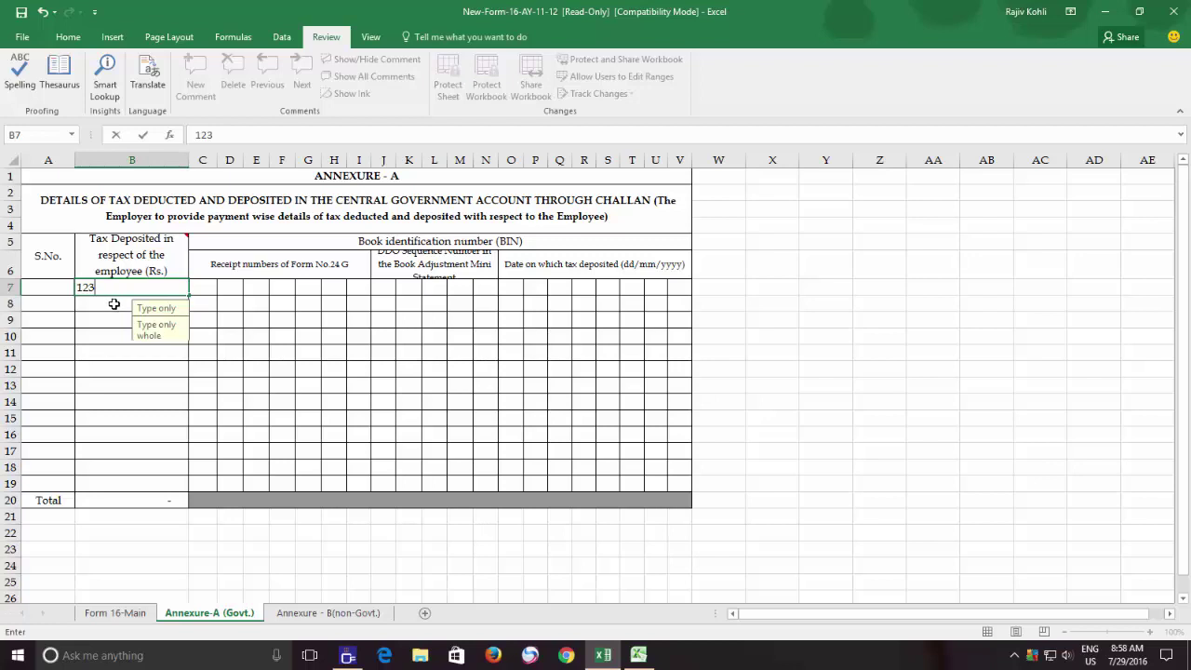
pyautogui.press('Return')
pyautogui.write('456')
pyautogui.press('Return')
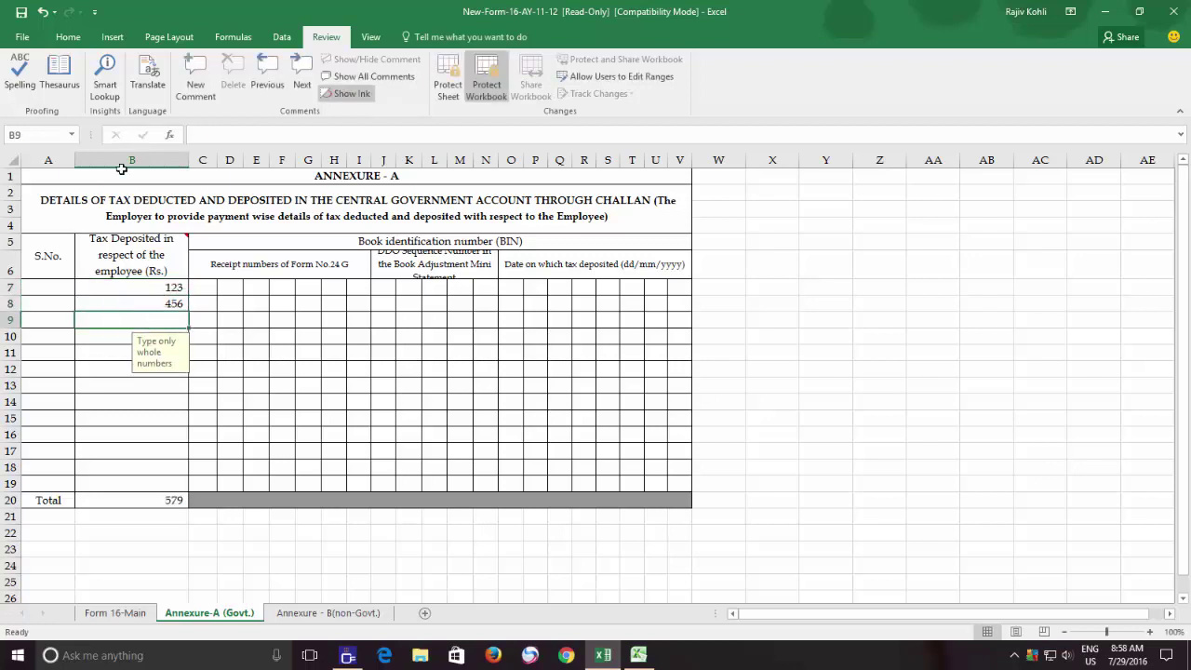
pyautogui.click(73, 39)
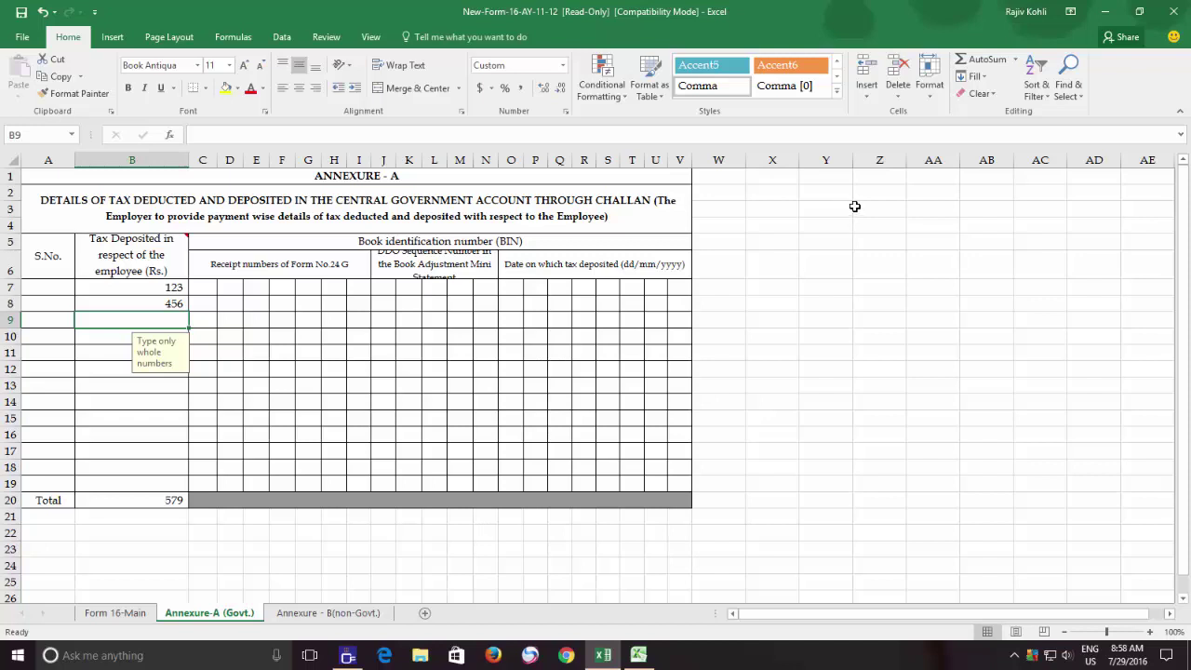
pyautogui.click(875, 93)
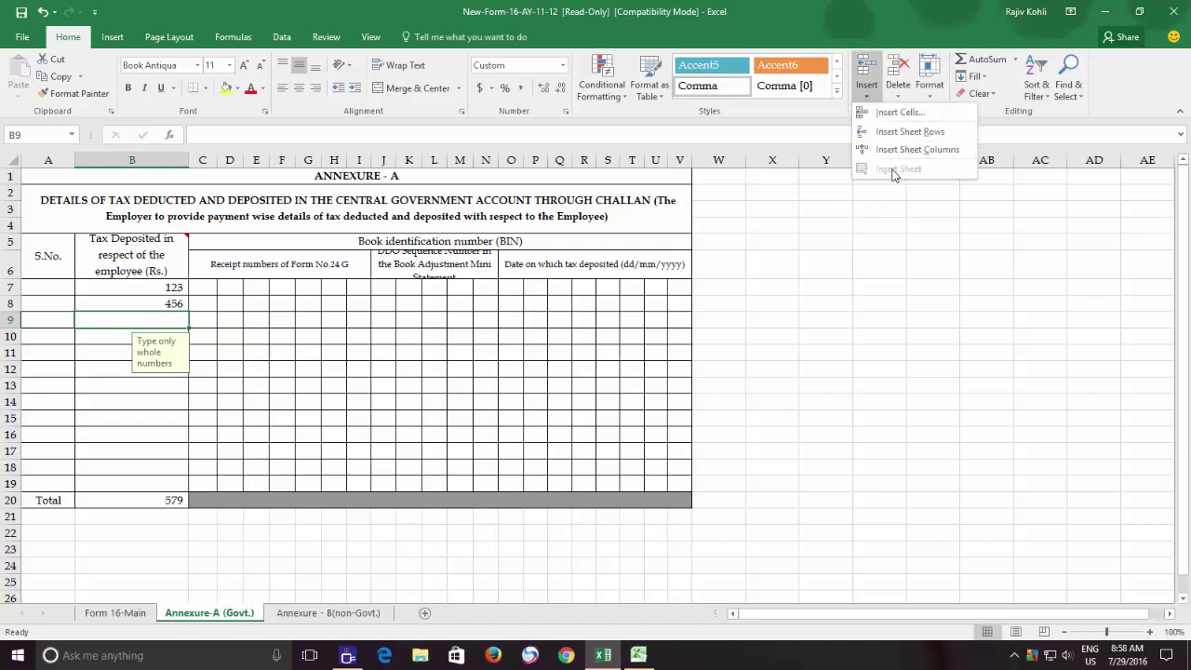
pyautogui.click(900, 91)
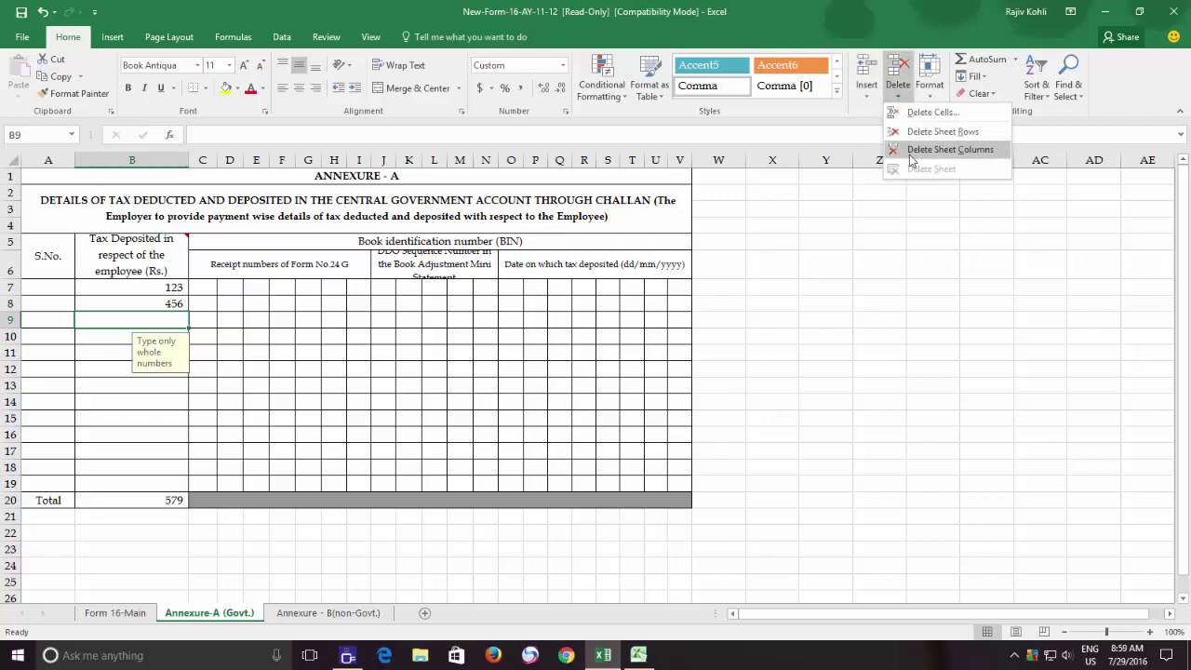
pyautogui.click(929, 79)
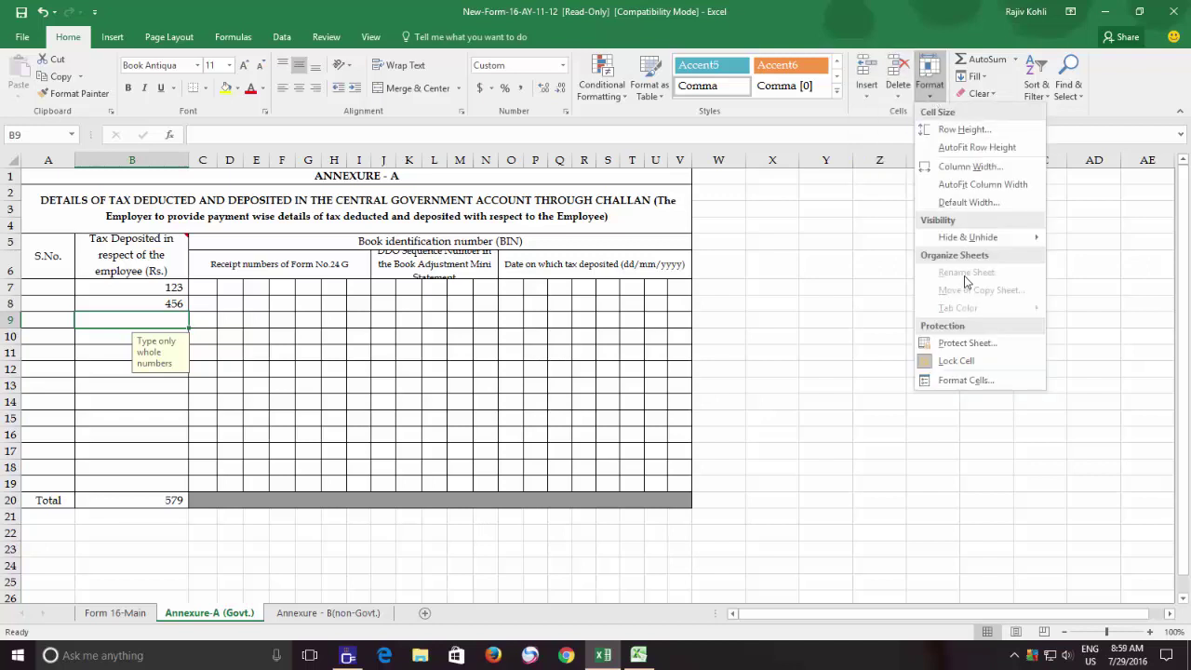
pyautogui.moveTo(965, 244)
pyautogui.click(212, 350)
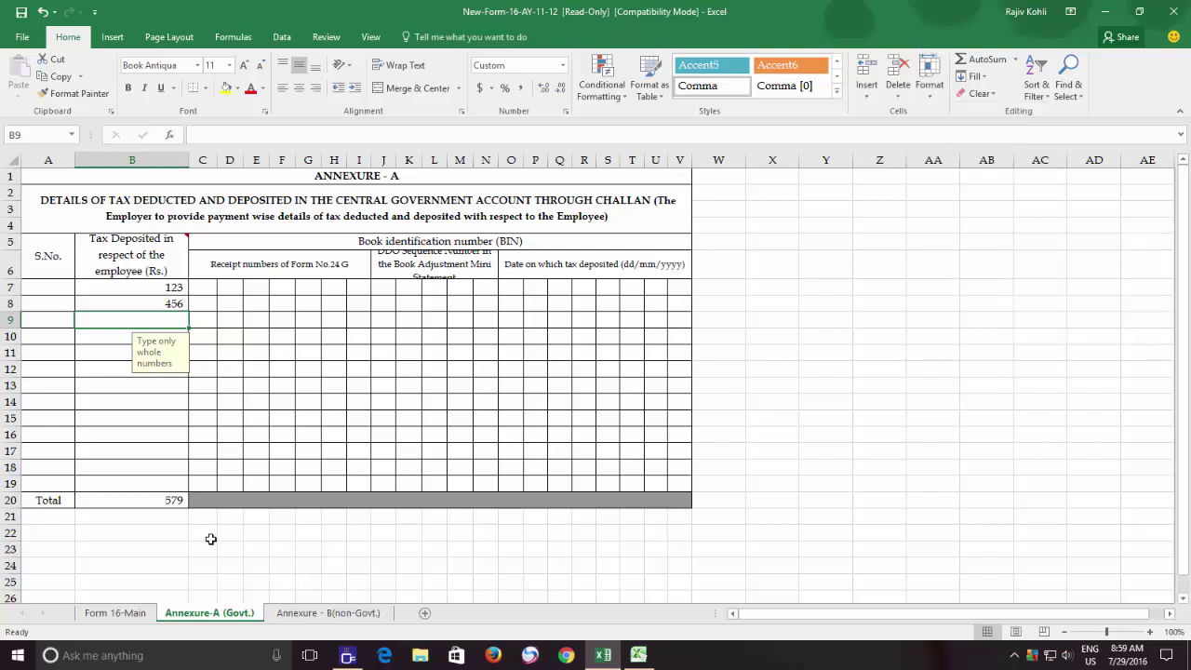
pyautogui.rightClick(197, 620)
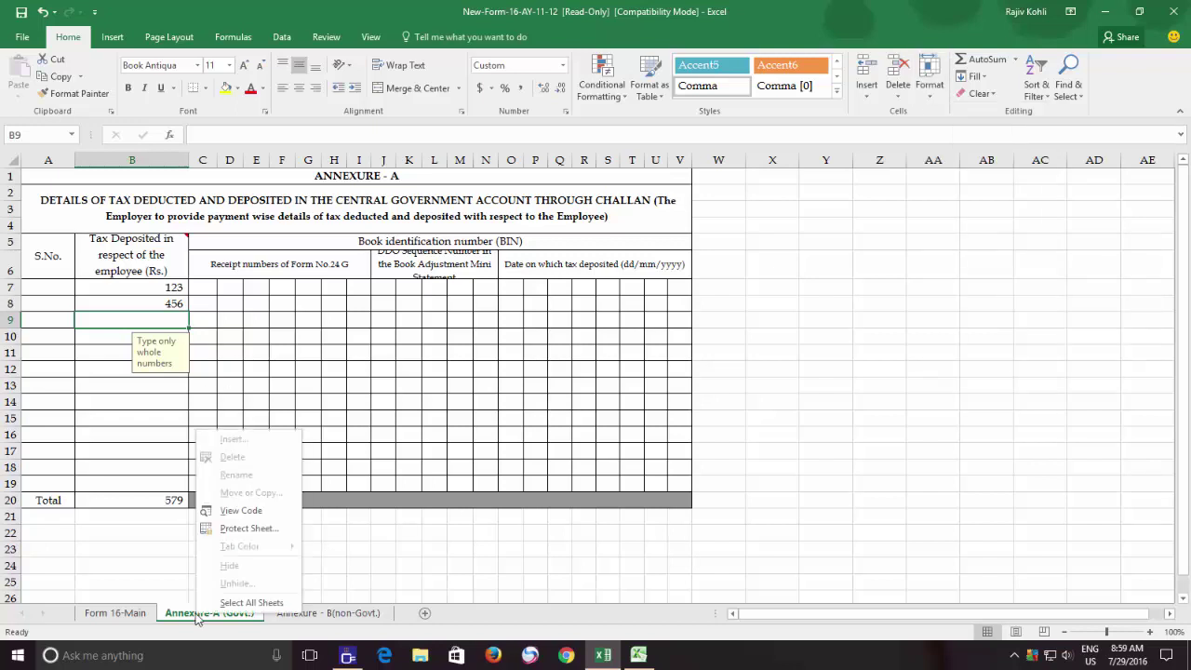
pyautogui.click(294, 617)
pyautogui.rightClick(295, 616)
pyautogui.click(116, 615)
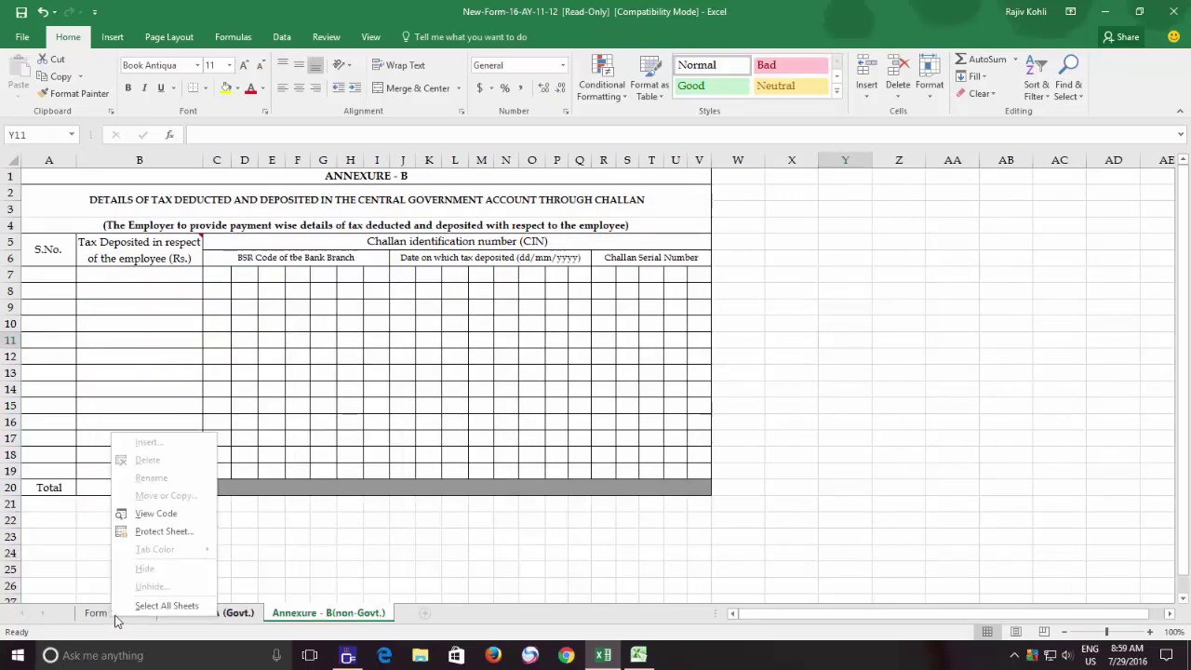
pyautogui.rightClick(116, 614)
pyautogui.click(232, 616)
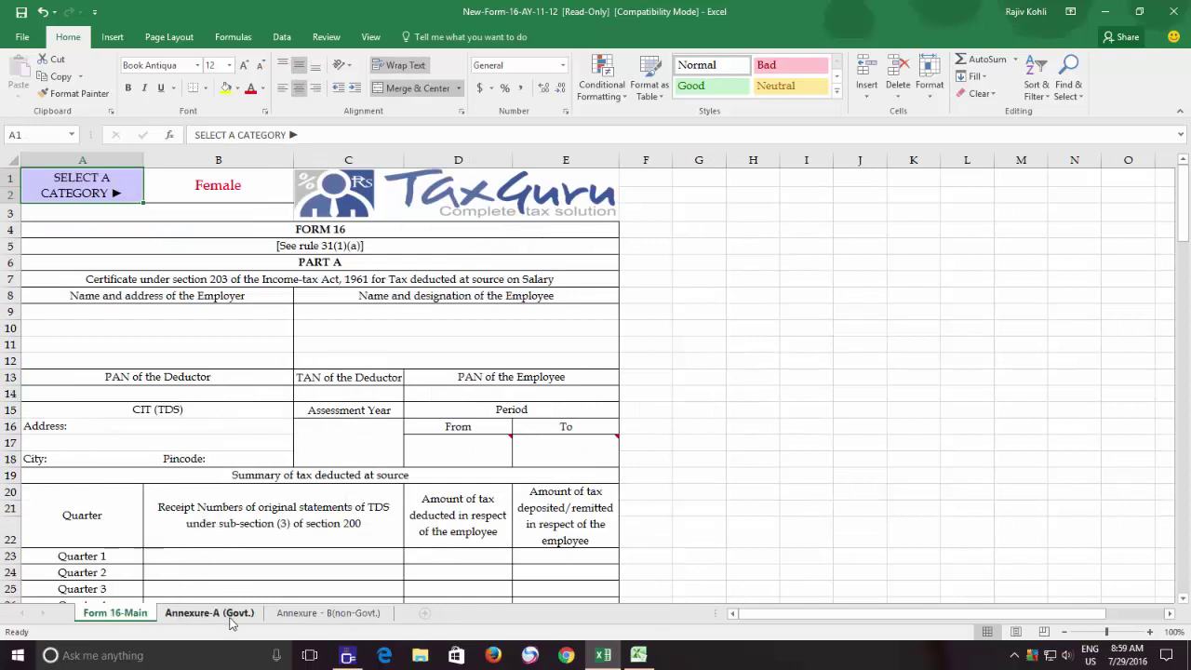
pyautogui.click(232, 616)
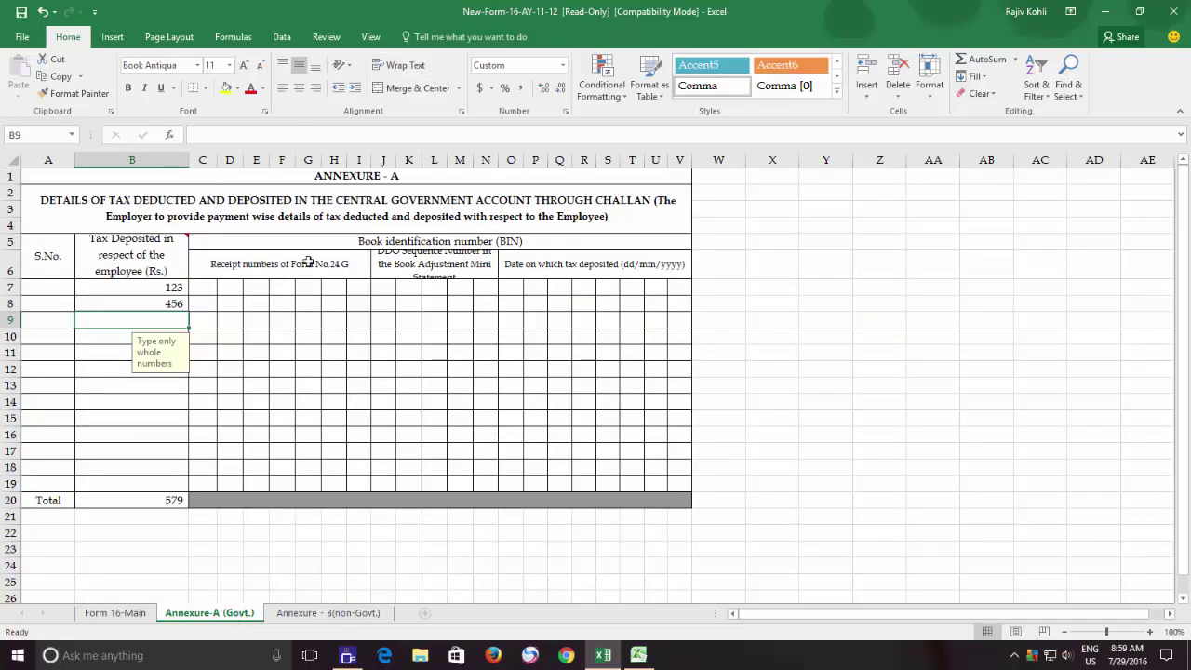
pyautogui.click(326, 36)
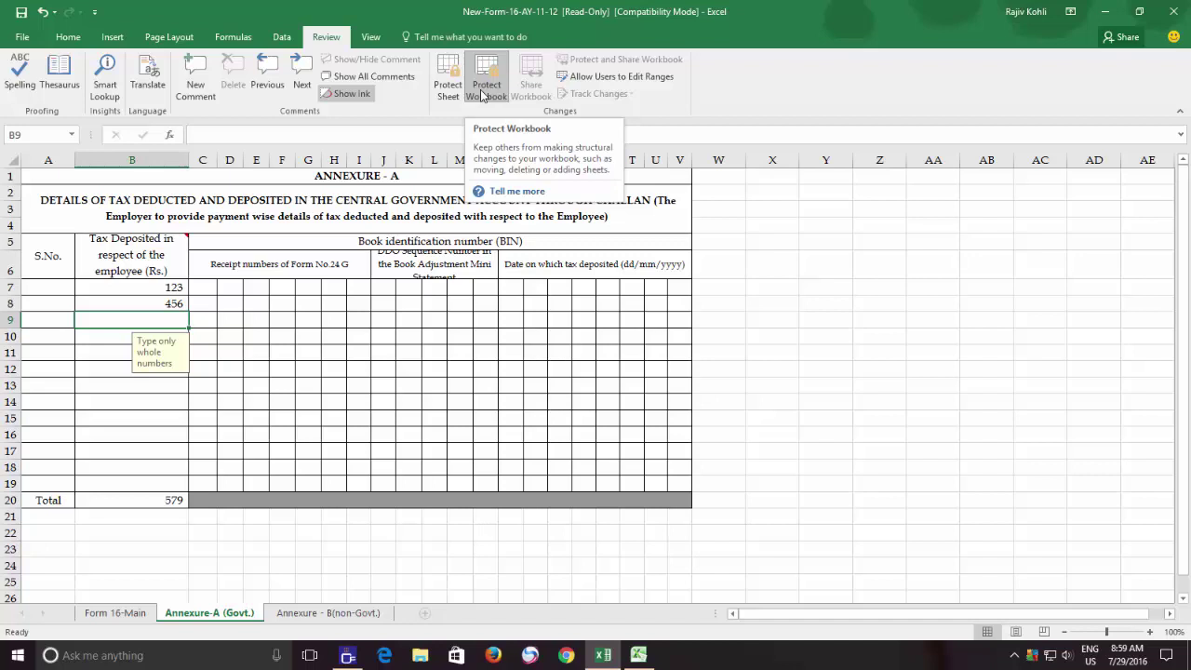
pyautogui.rightClick(209, 619)
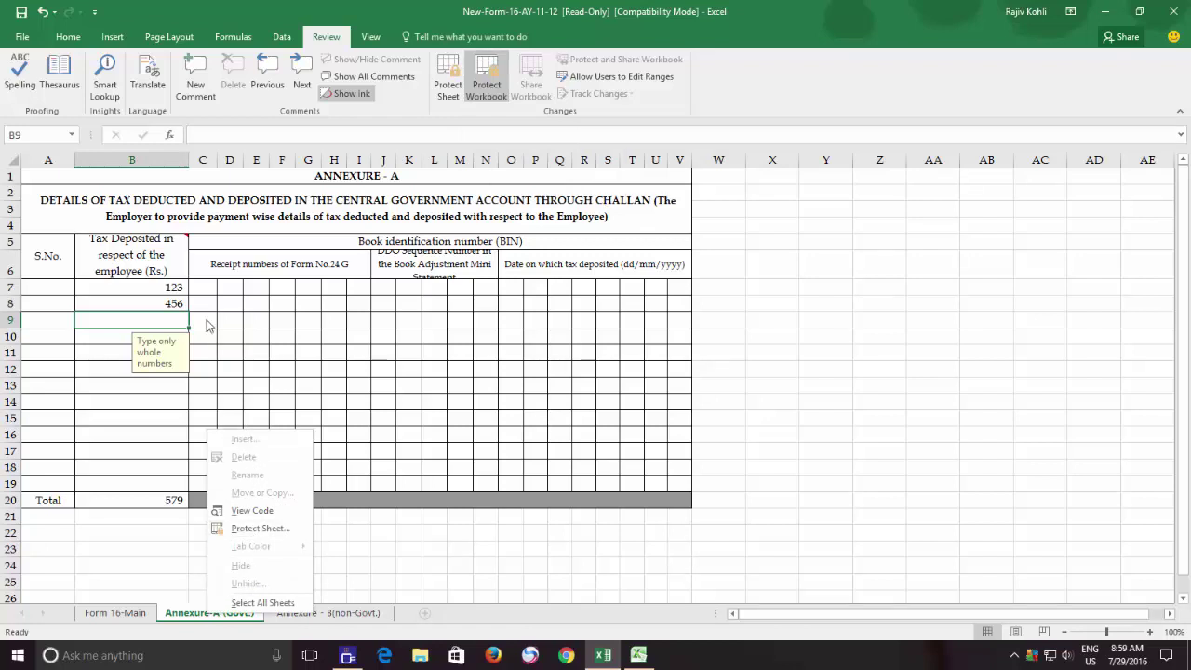
pyautogui.click(112, 190)
pyautogui.click(152, 177)
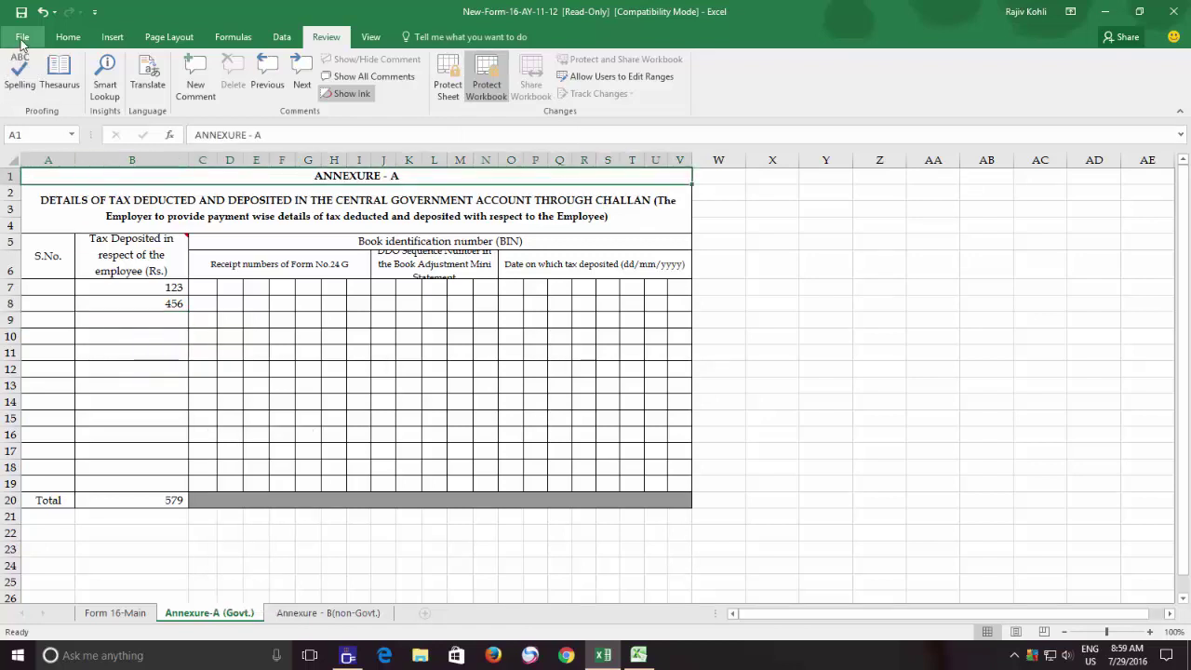
pyautogui.click(22, 38)
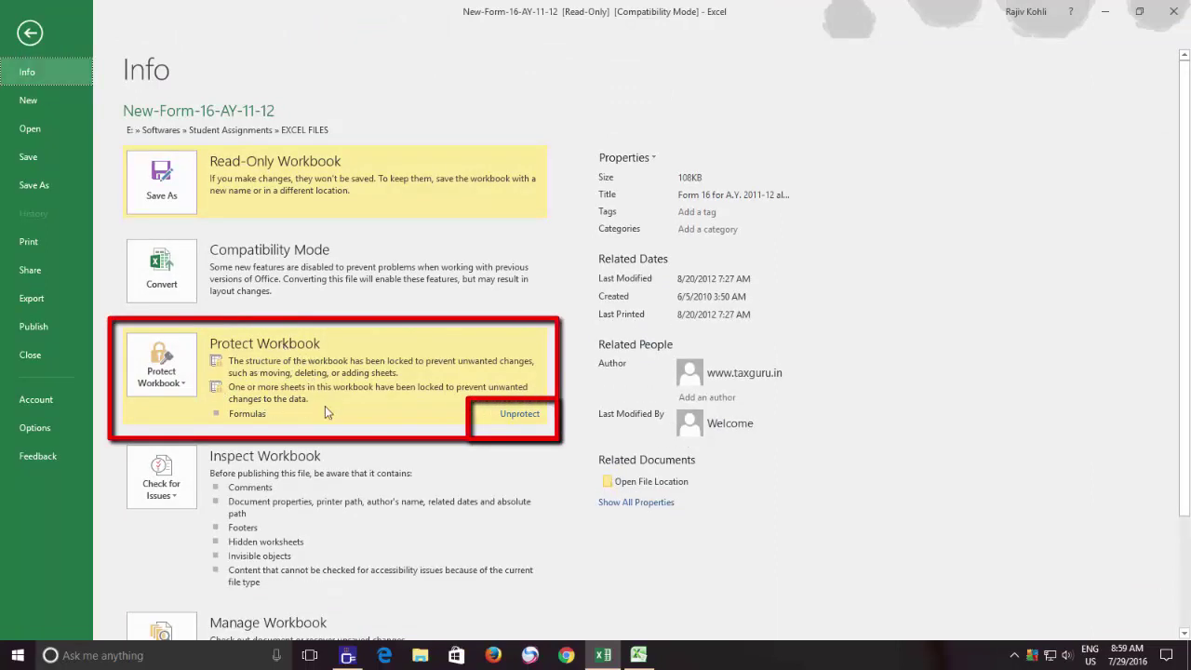
pyautogui.click(30, 40)
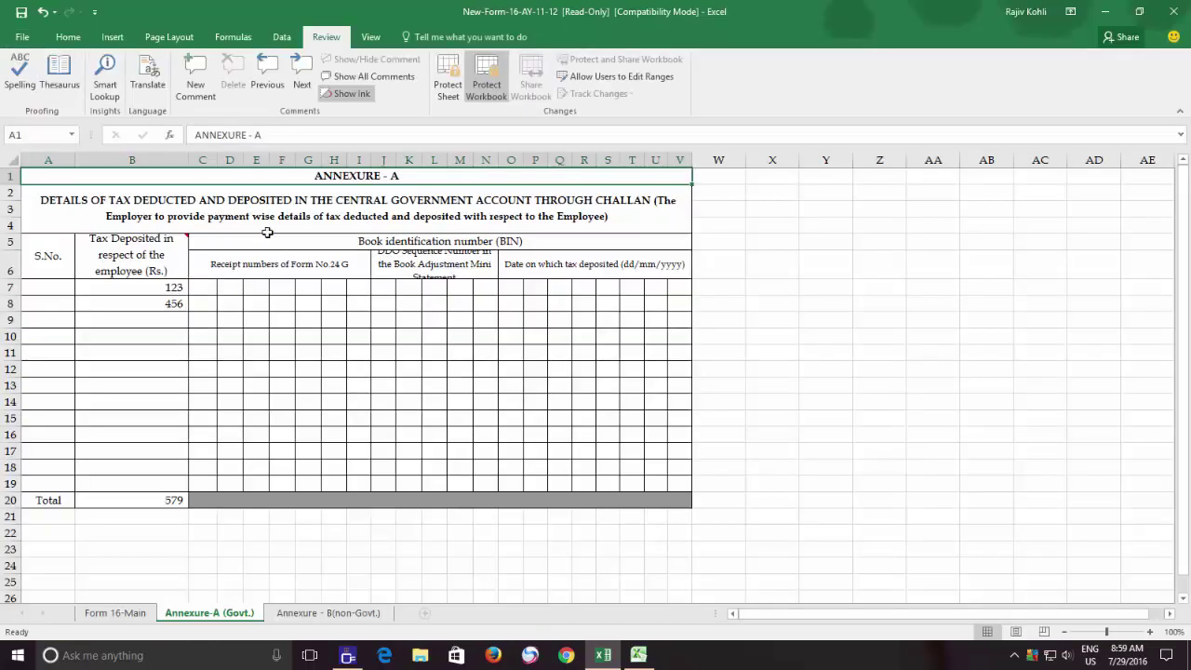
# - Unprotect the workbook structure by entering its password
pyautogui.click(485, 79)
pyautogui.write('abc')
pyautogui.press('Return')
# - Confirm protection is off, then switch to the Form 16 Book1 workbook in Excel 2010
pyautogui.click(486, 86)
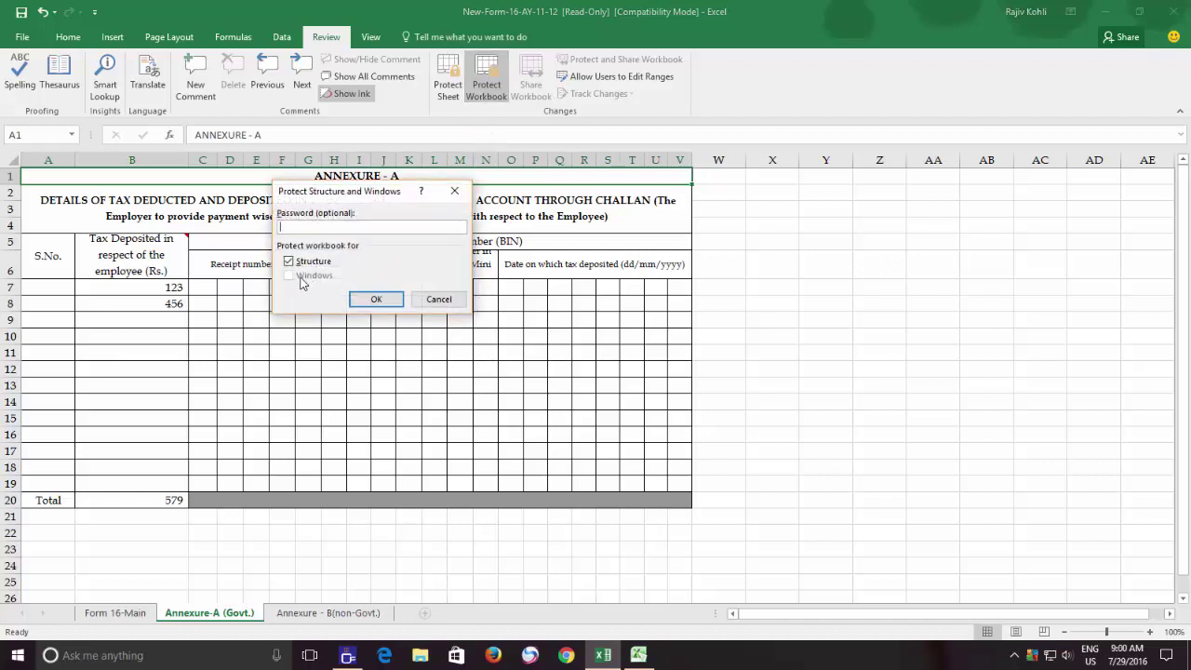
pyautogui.click(424, 300)
pyautogui.click(639, 655)
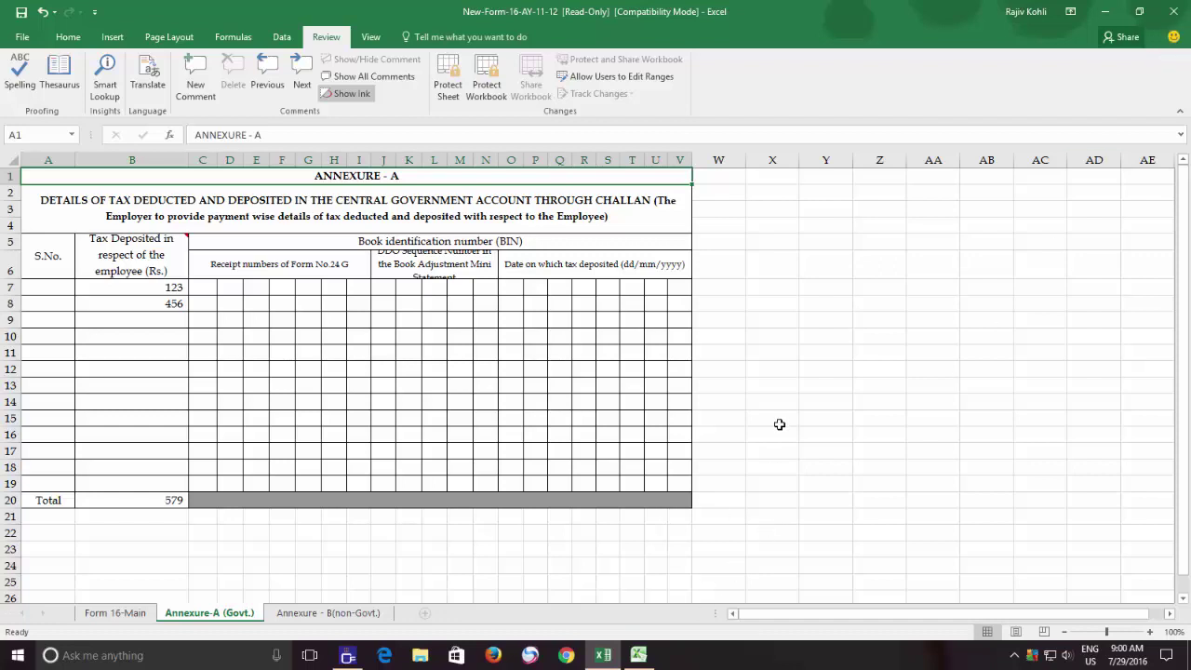
pyautogui.click(638, 656)
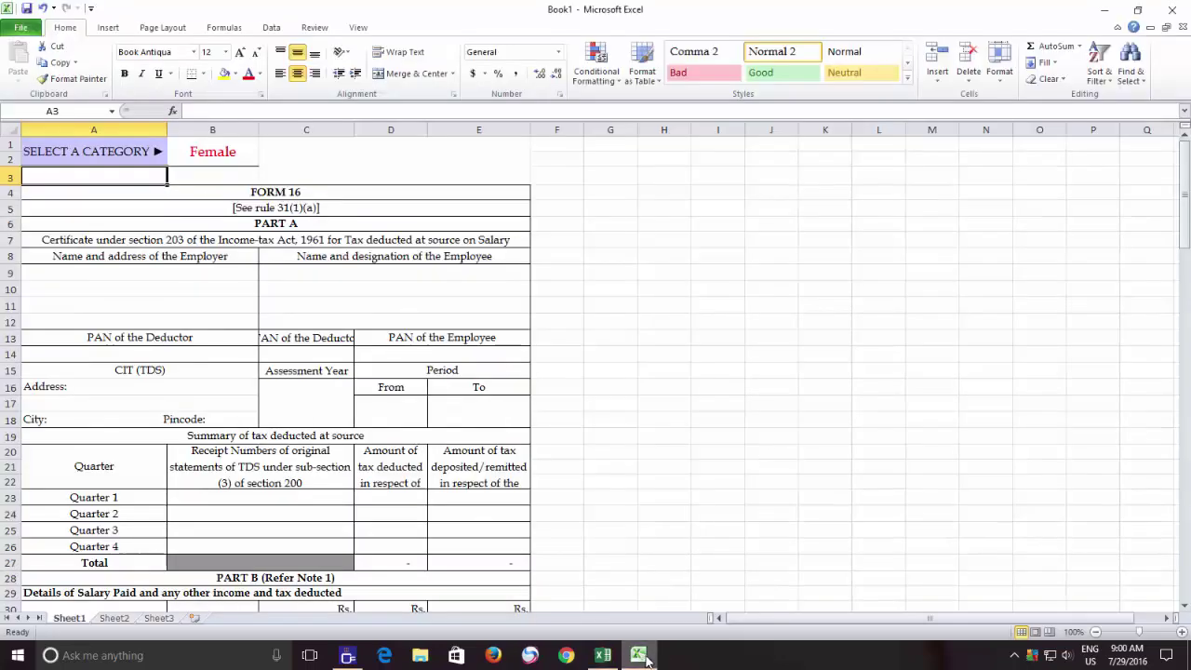
# - Restore and narrow the Book1 window, then protect its structure and windows without a password
pyautogui.click(1166, 28)
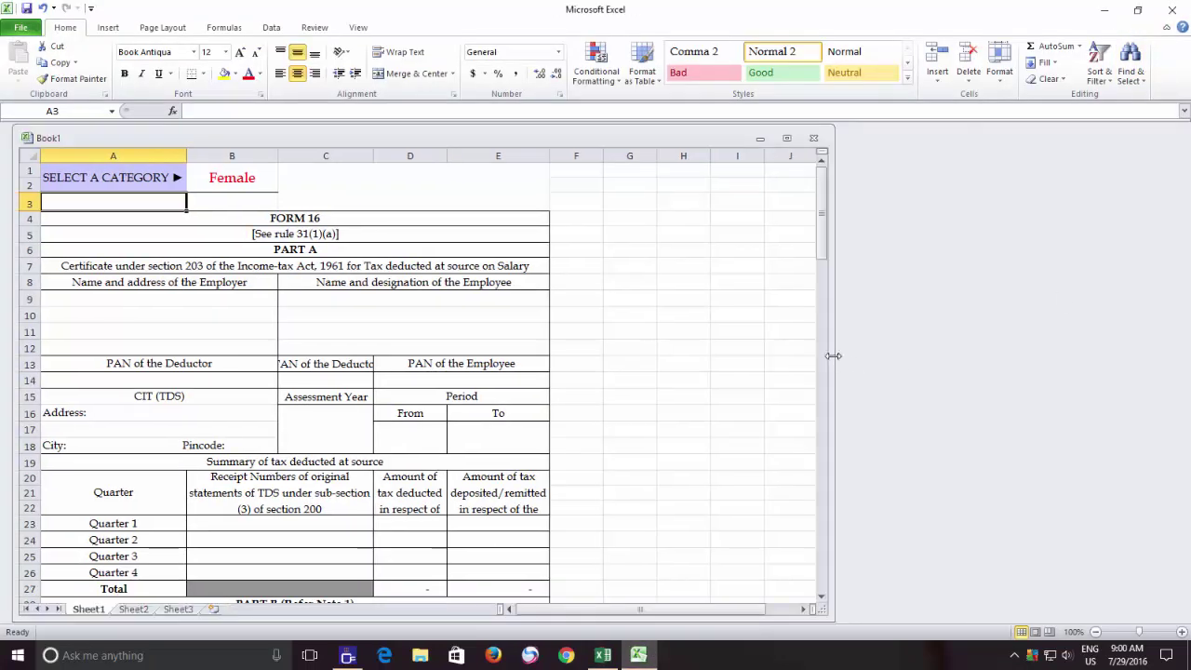
pyautogui.moveTo(835, 351); pyautogui.dragTo(611, 370)
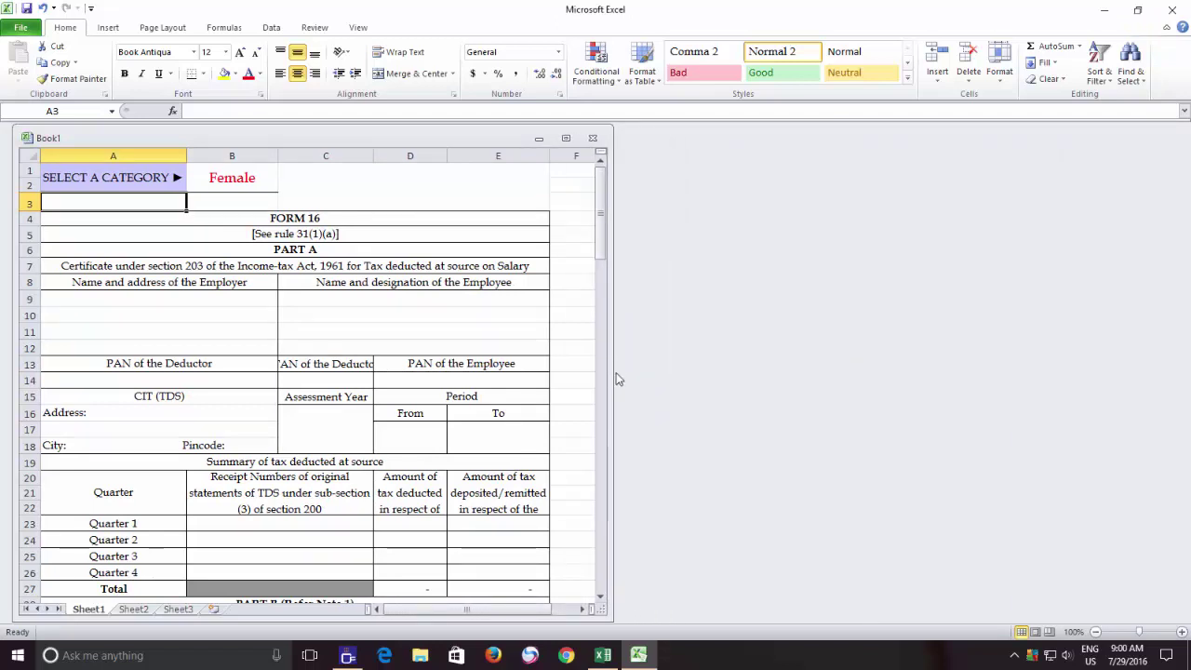
pyautogui.click(314, 27)
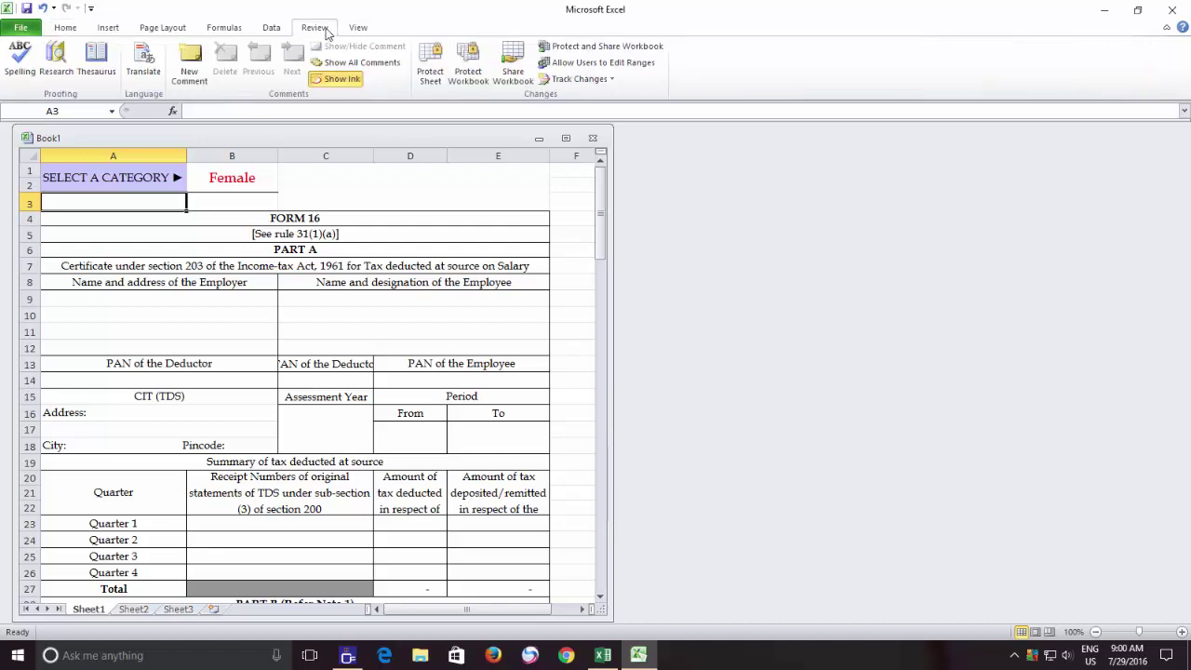
pyautogui.click(458, 76)
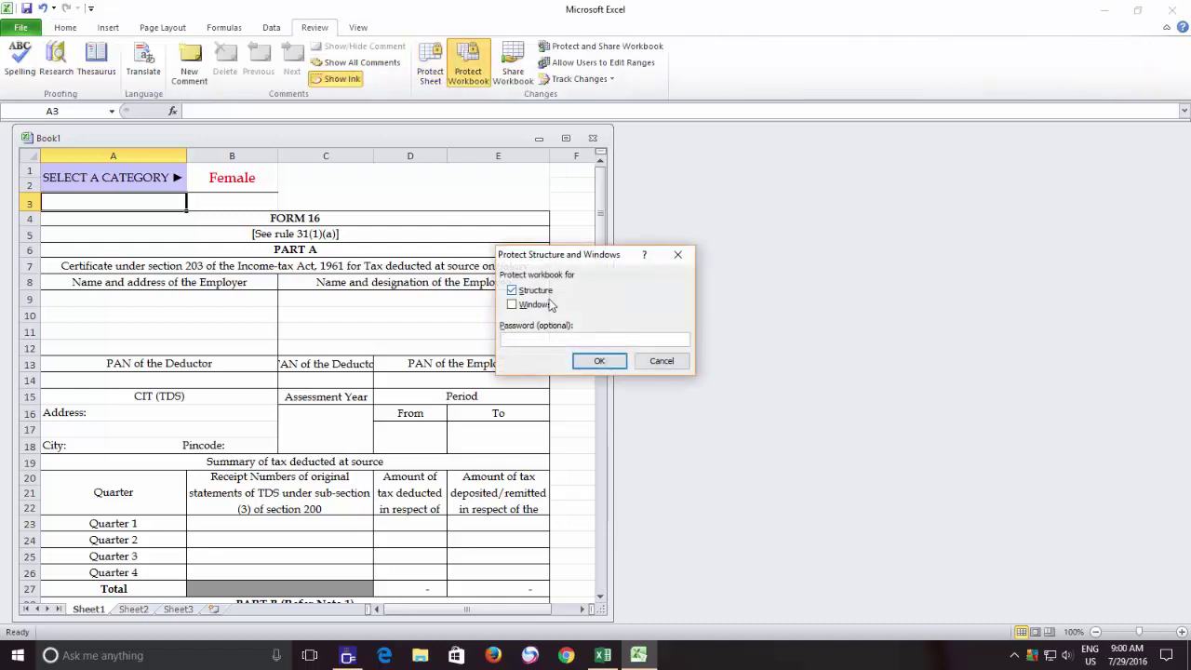
pyautogui.click(536, 307)
pyautogui.click(599, 361)
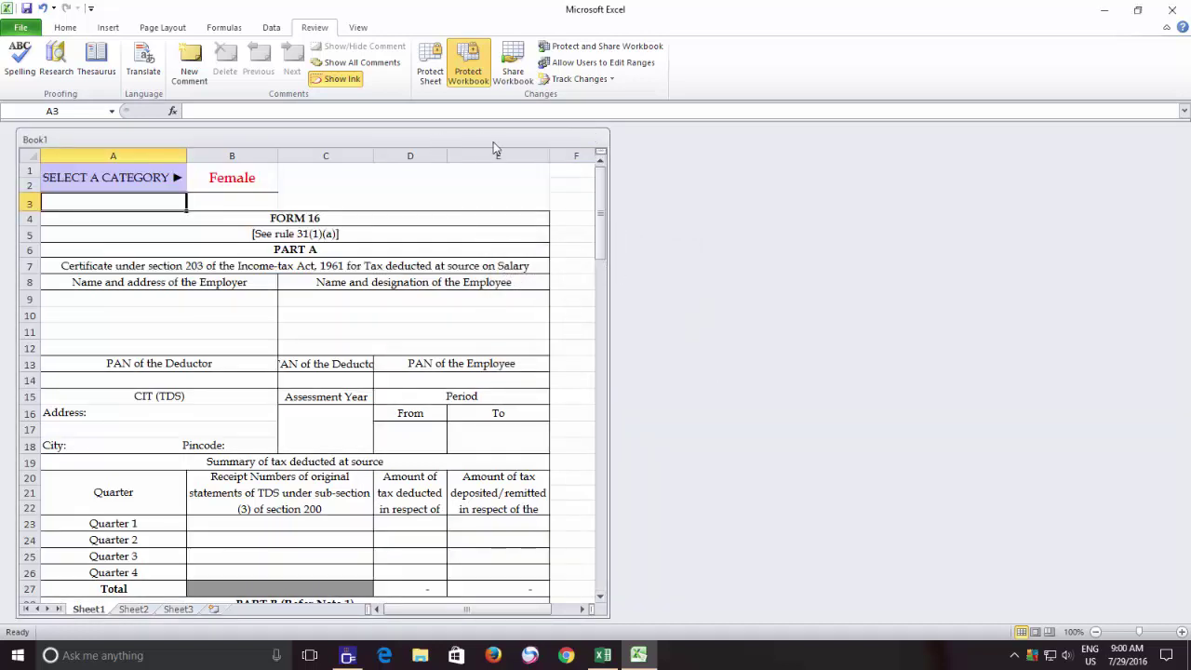
pyautogui.rightClick(466, 147)
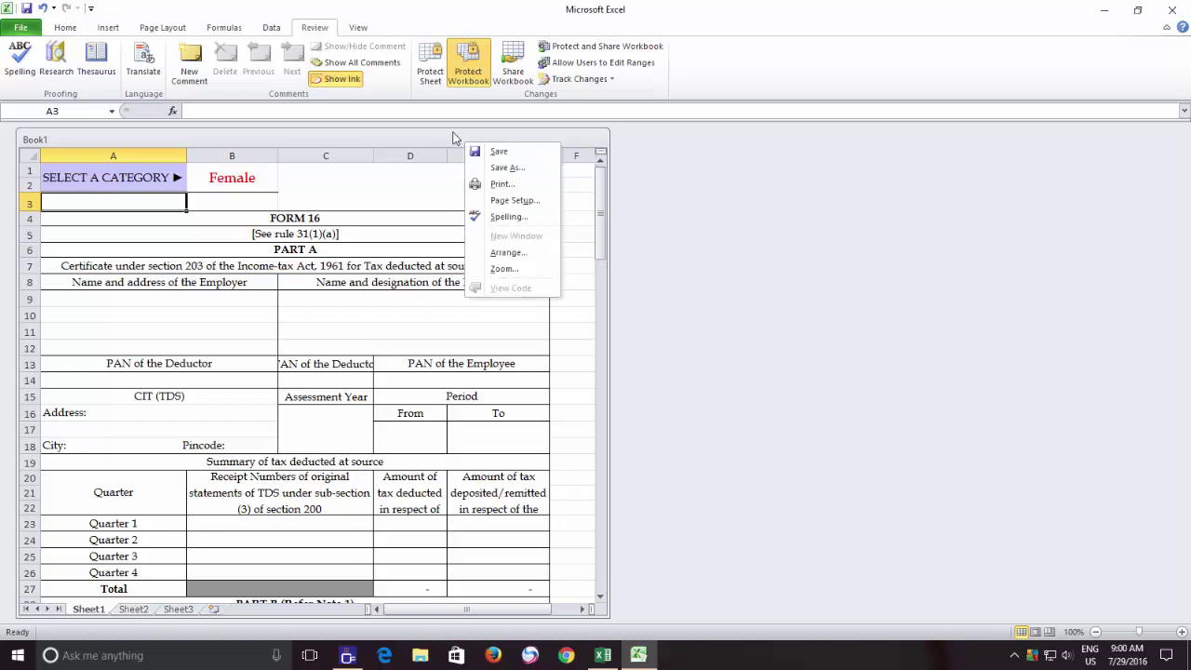
pyautogui.click(452, 135)
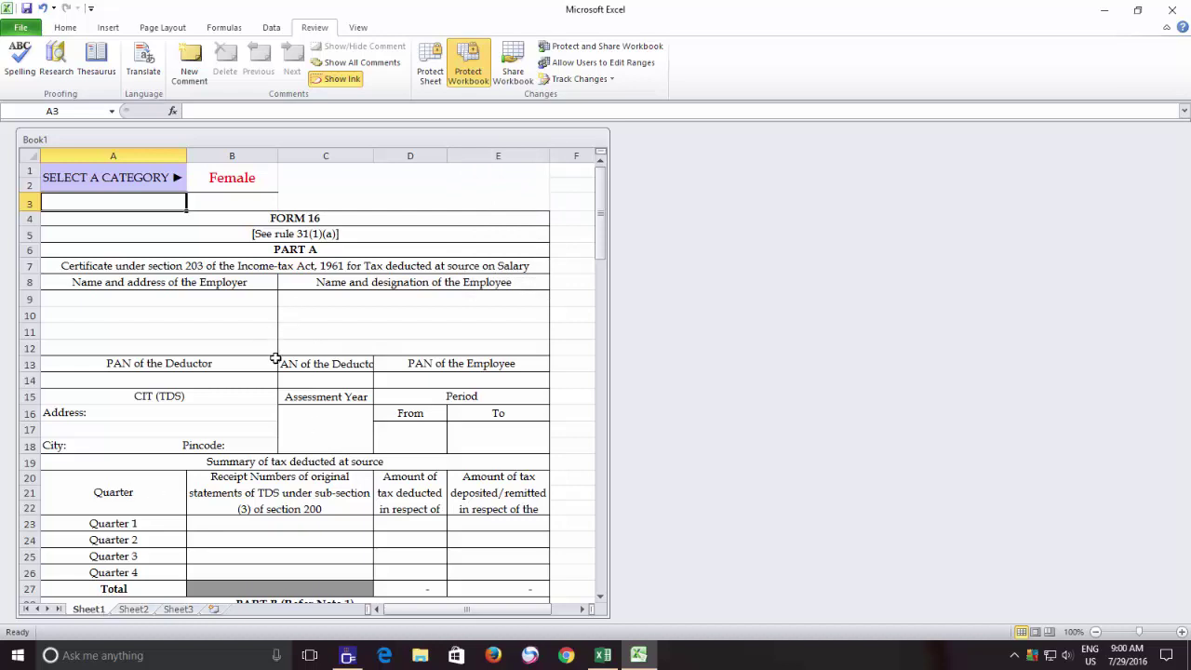
# - Switch back to the New-Form-16-AY-11-12 workbook in Excel 2016
pyautogui.click(602, 655)
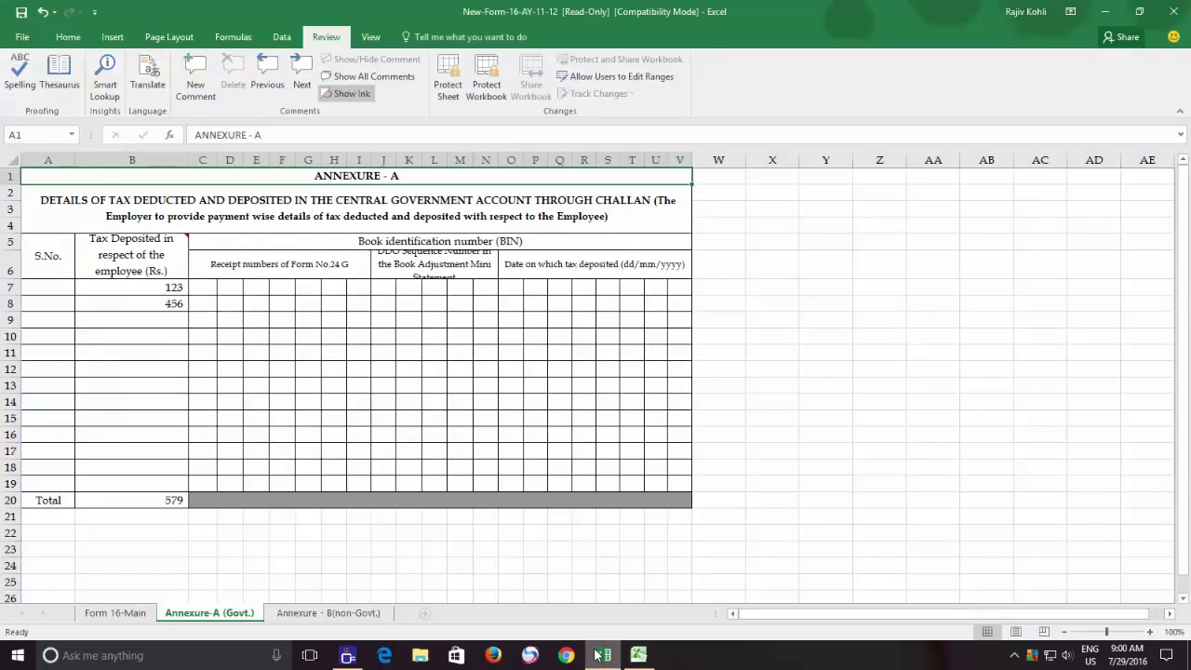